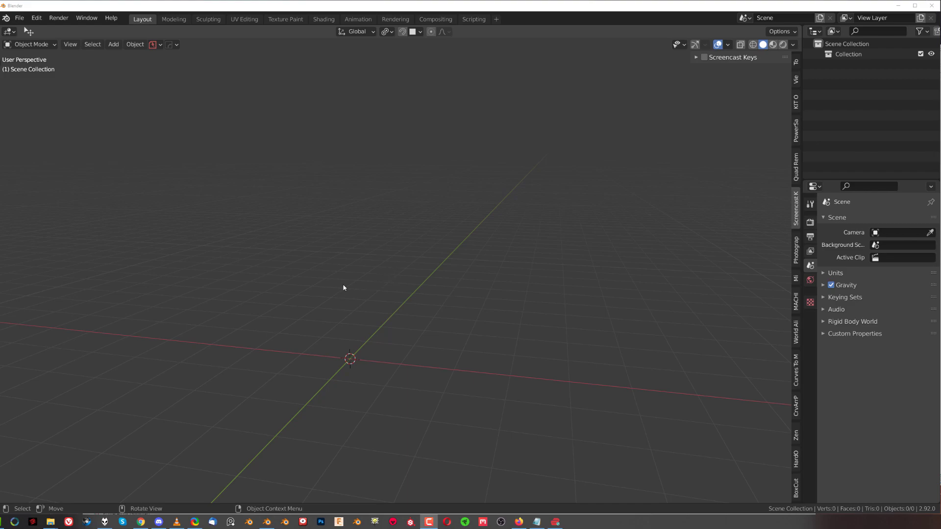
Browse both Gumroad sci-fi button decal pack pages, then close Firefox and minimize Chrome.
click(141, 521)
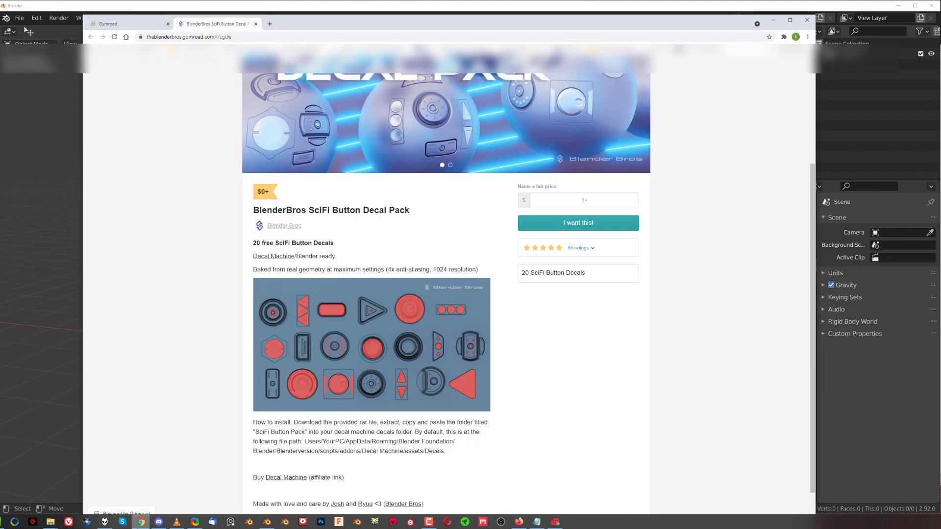
scroll(350, 270, up, 1)
scroll(349, 270, up, 2)
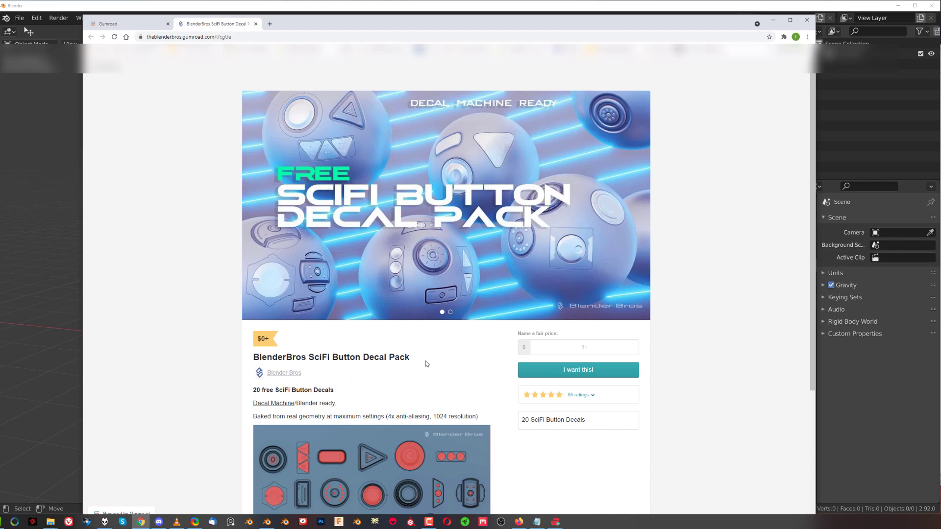
scroll(414, 358, down, 4)
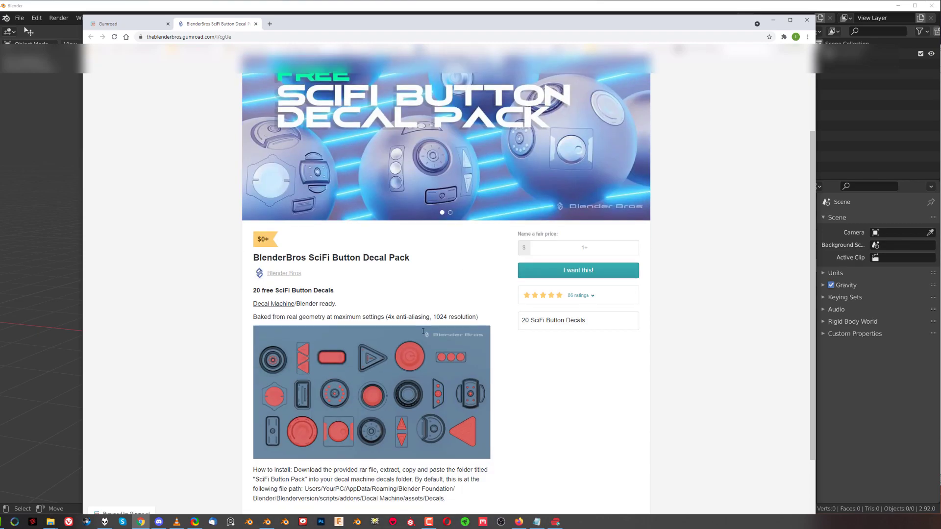
click(518, 522)
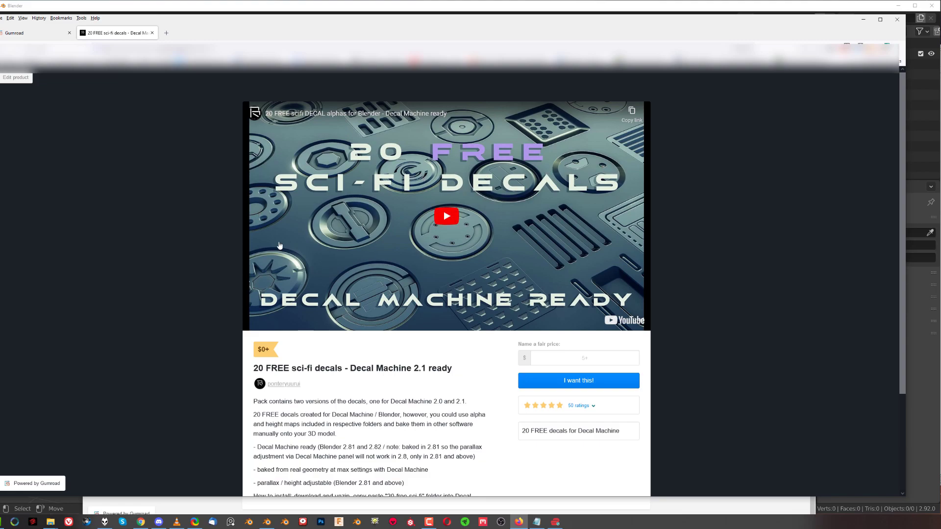
click(863, 20)
click(773, 20)
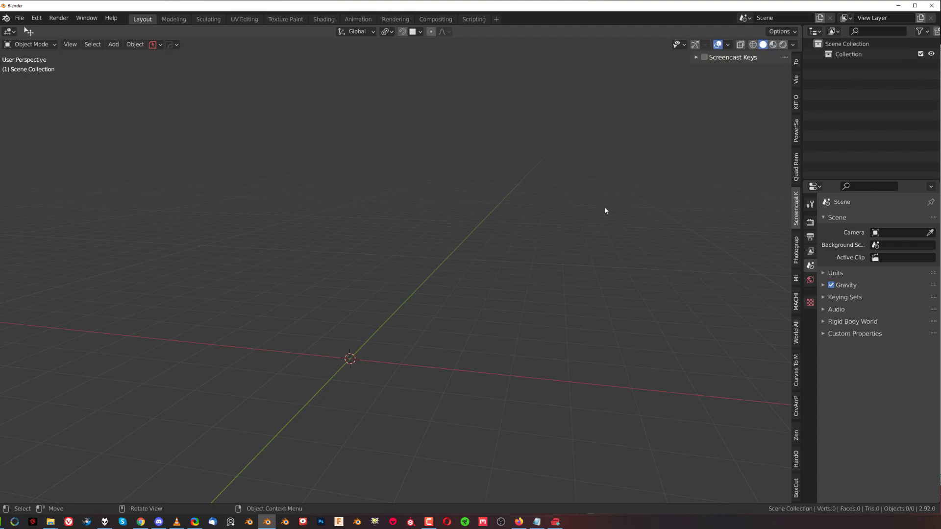
Add a Quad Sphere mesh to the scene and centre it in the view.
click(704, 57)
key(shift+a)
mouse_move(467, 236)
click(518, 232)
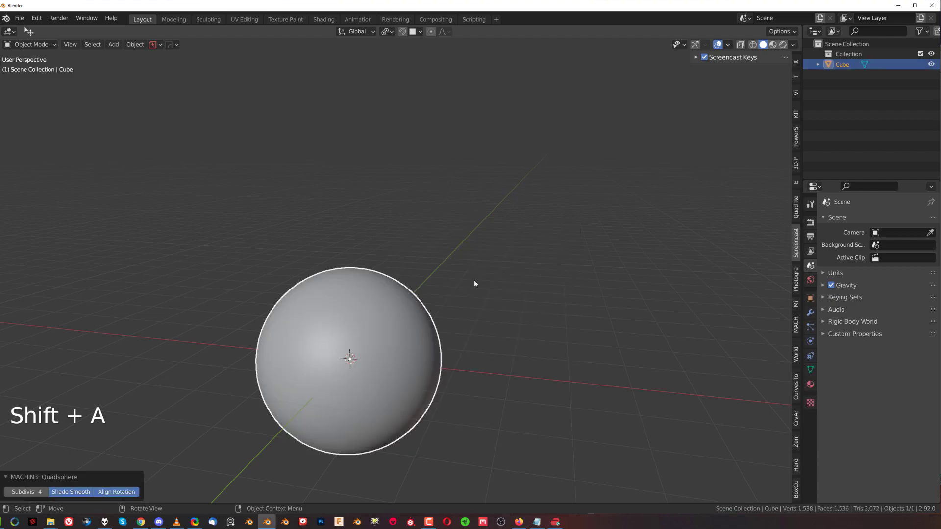
shift+middle_drag(462, 299, 520, 244)
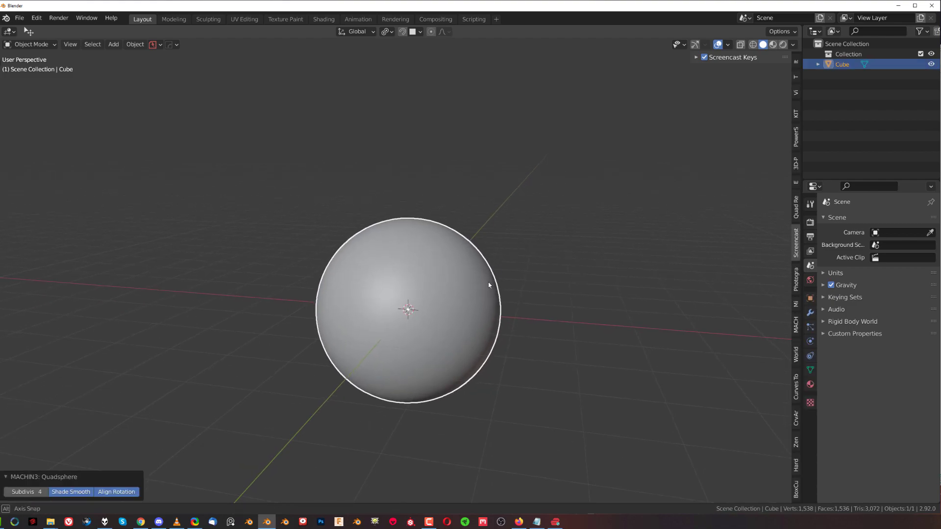
scroll(500, 289, up, 1)
shift+middle_drag(500, 290, 494, 269)
scroll(498, 281, down, 2)
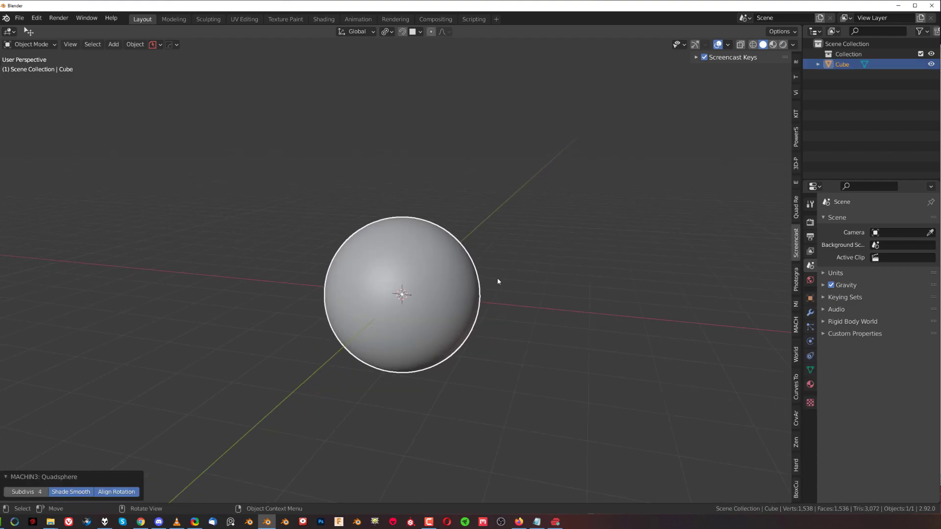
Switch the sphere into Sculpt Mode and show the brush toolbar.
key(Tab)
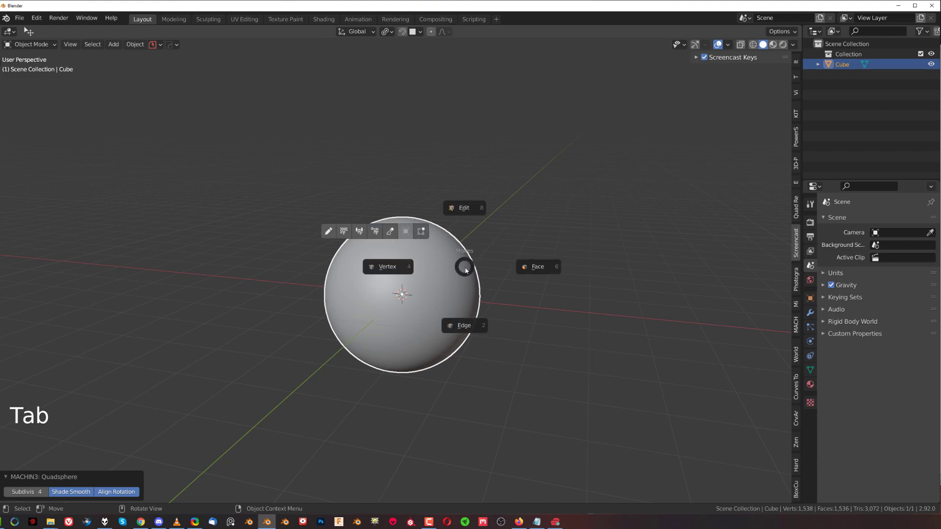
click(394, 230)
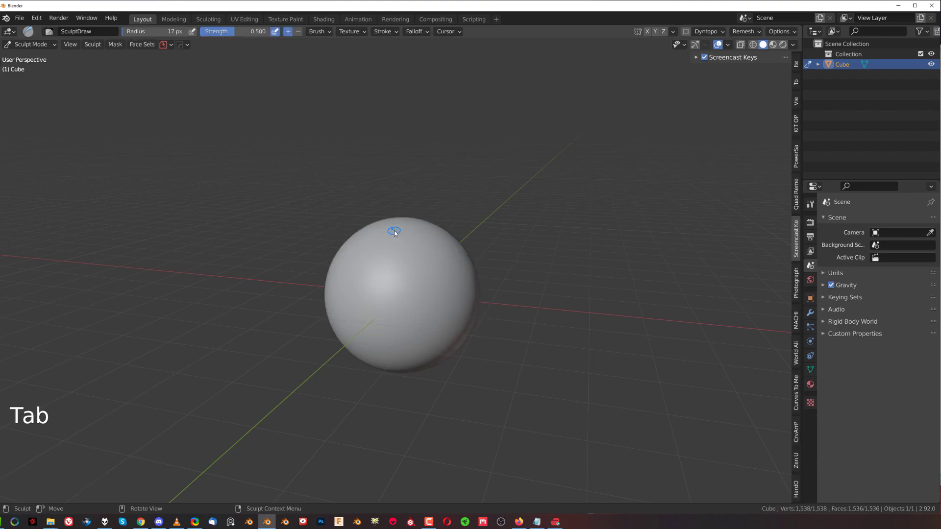
click(2, 60)
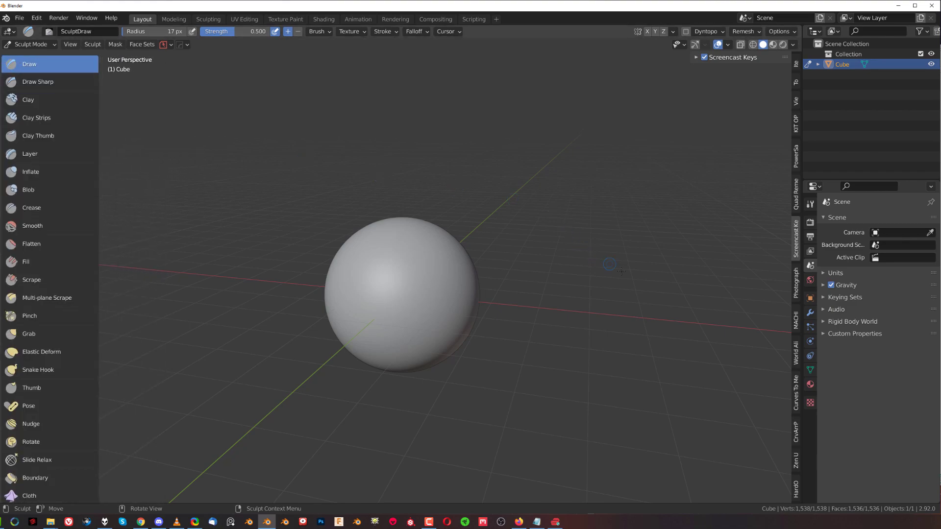
Add a Multiresolution modifier and subdivide until sculpt and render levels read 6.
click(810, 313)
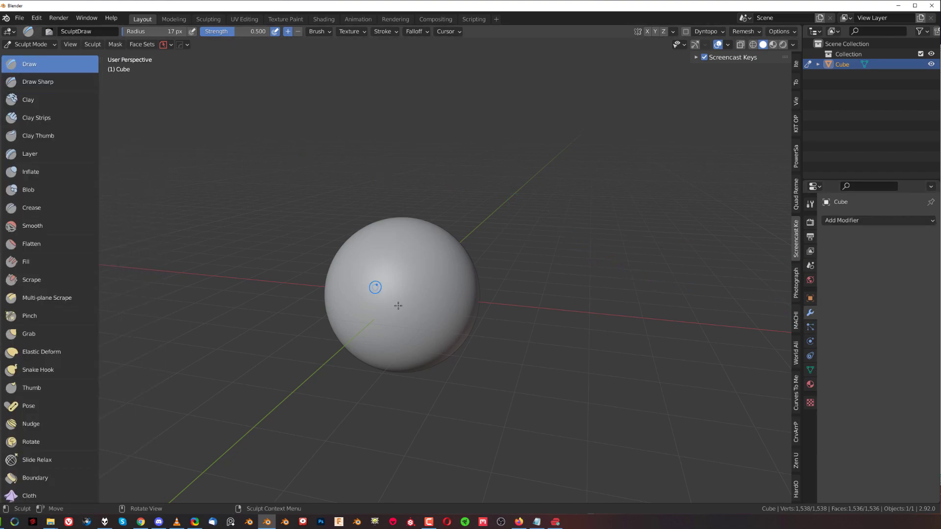
click(847, 220)
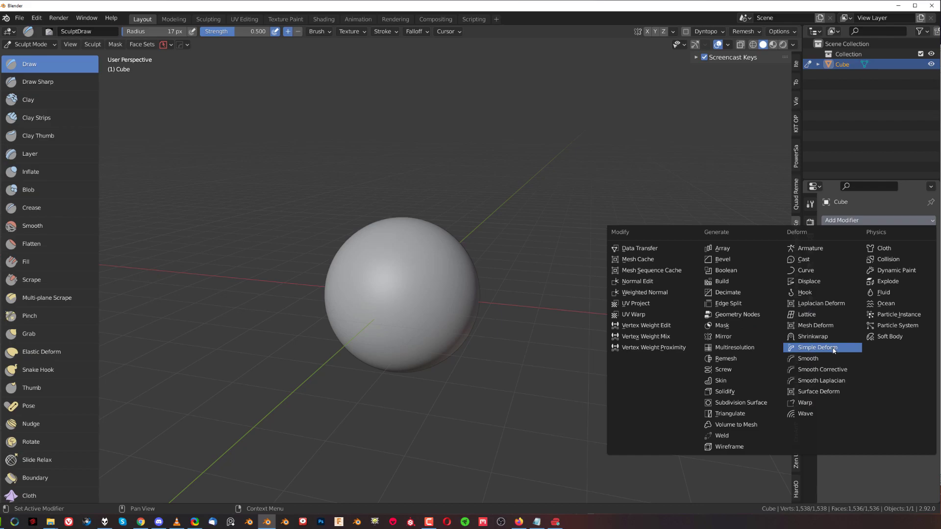
click(739, 349)
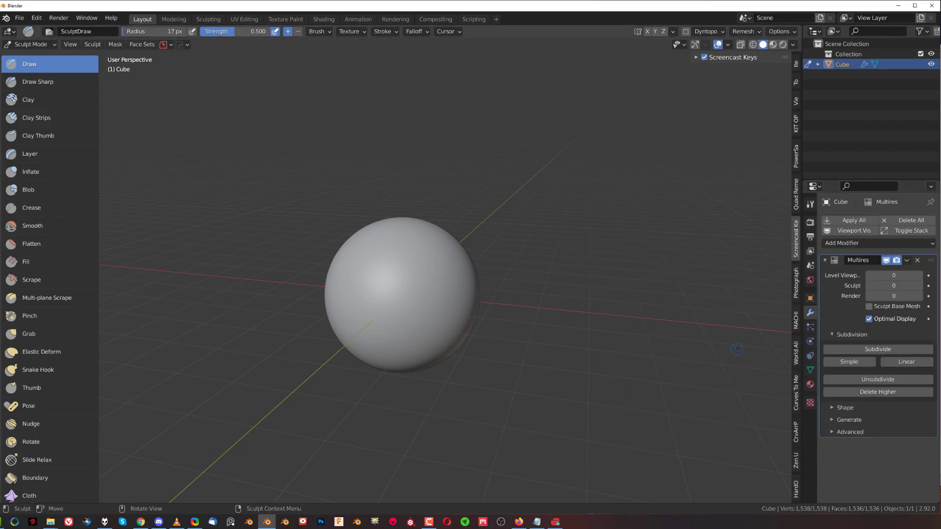
click(891, 349)
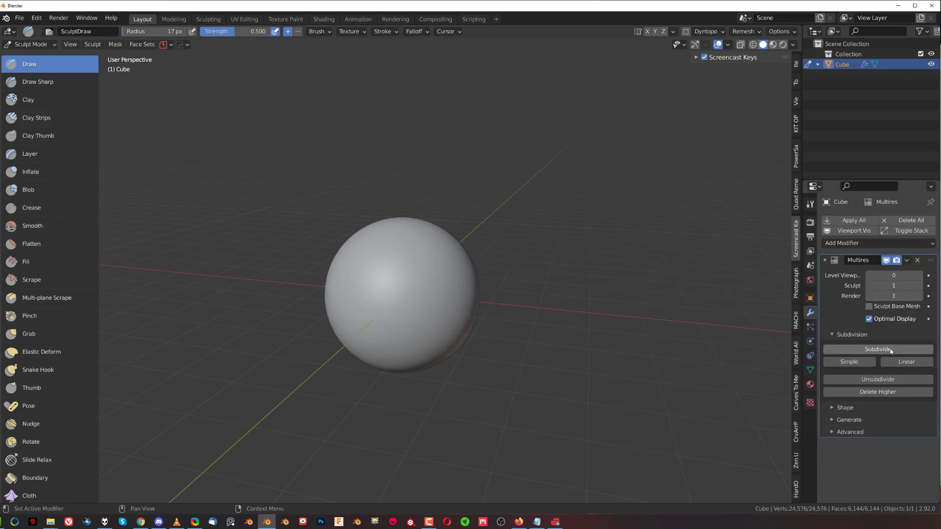
click(890, 349)
click(891, 350)
click(890, 349)
click(891, 350)
click(890, 350)
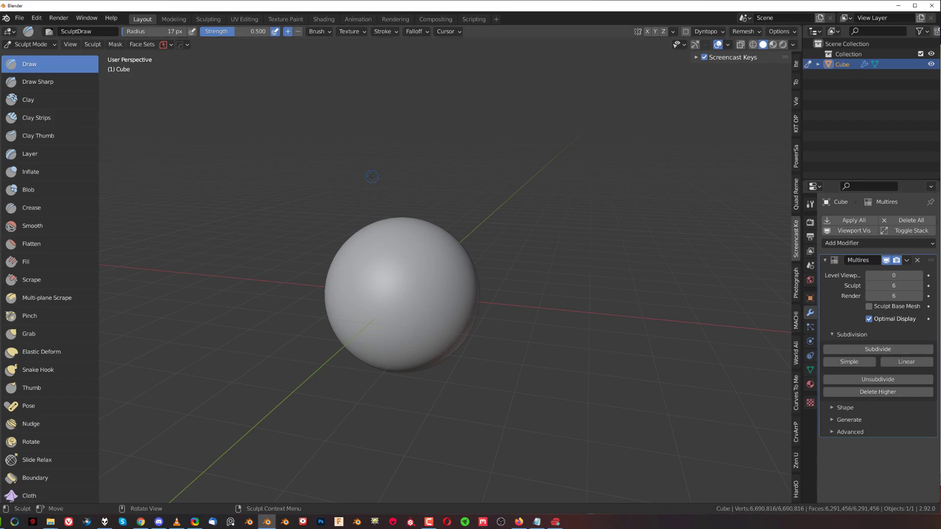
scroll(370, 176, up, 2)
mouse_move(371, 176)
shift+middle_down()
mouse_move(403, 177)
mouse_move(388, 178)
shift+middle_up()
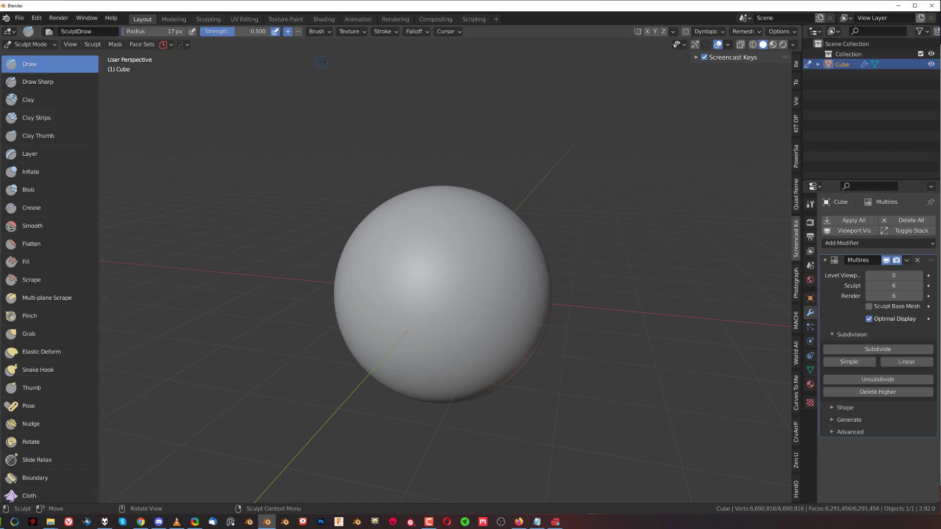
Set the brush Stroke Method to Drag Dot.
click(383, 32)
click(395, 52)
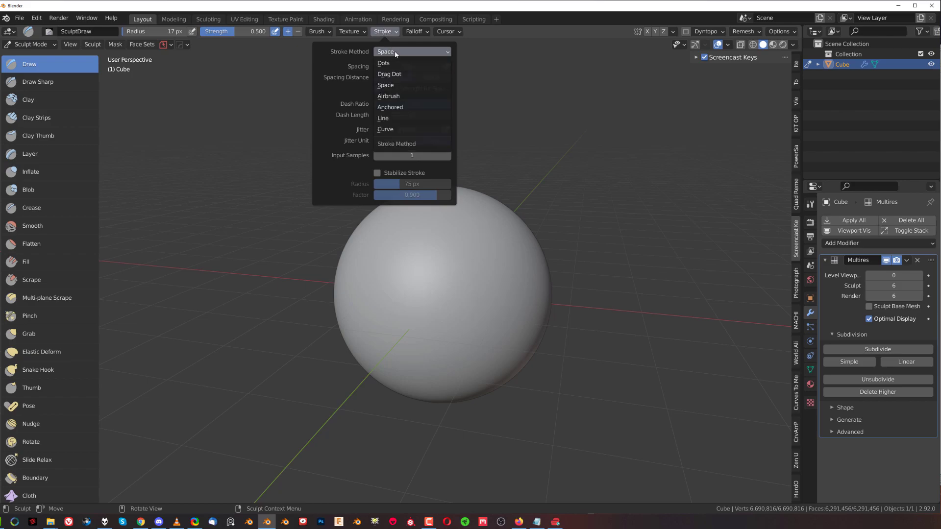
click(389, 74)
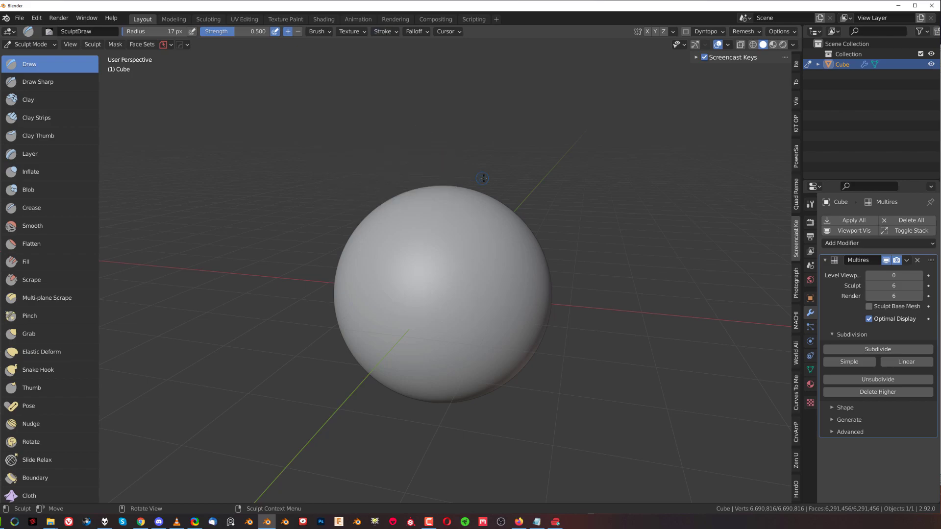
Set the brush texture mapping to View Plane and show the Texture properties.
click(351, 33)
click(373, 64)
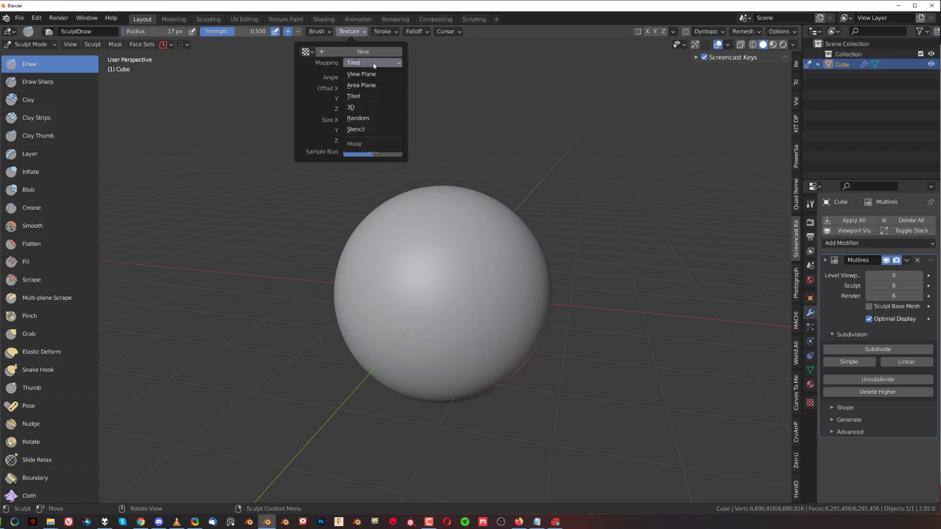
click(375, 74)
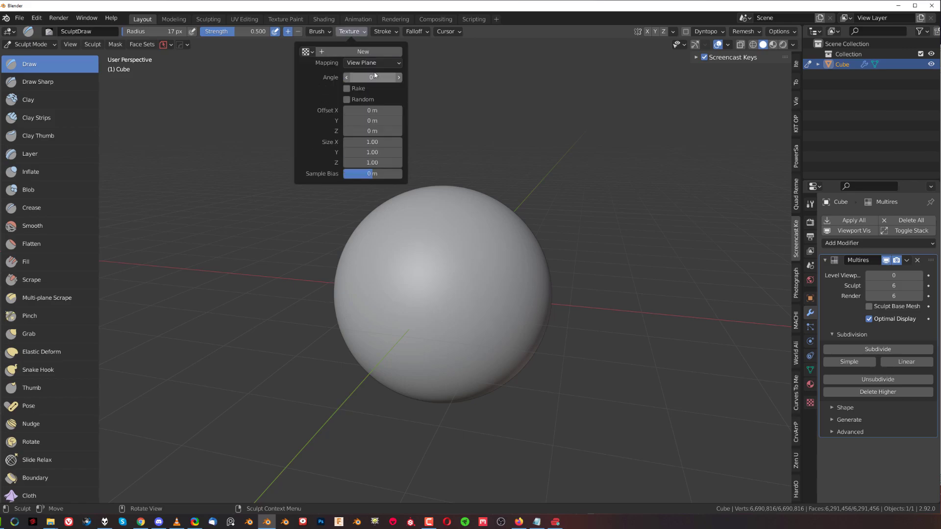
click(810, 403)
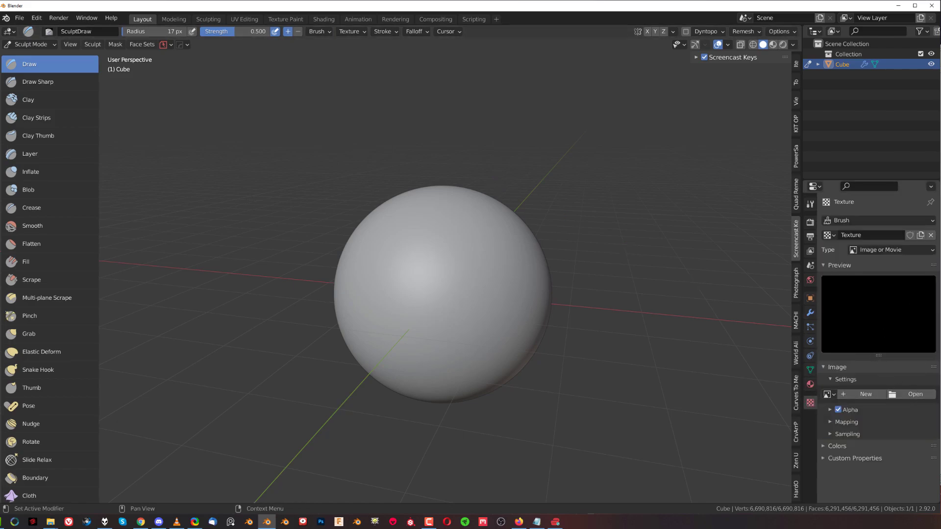
Go to the 001_Button_01 decal folder and open normal.png in Photoshop.
key(alt+Tab)
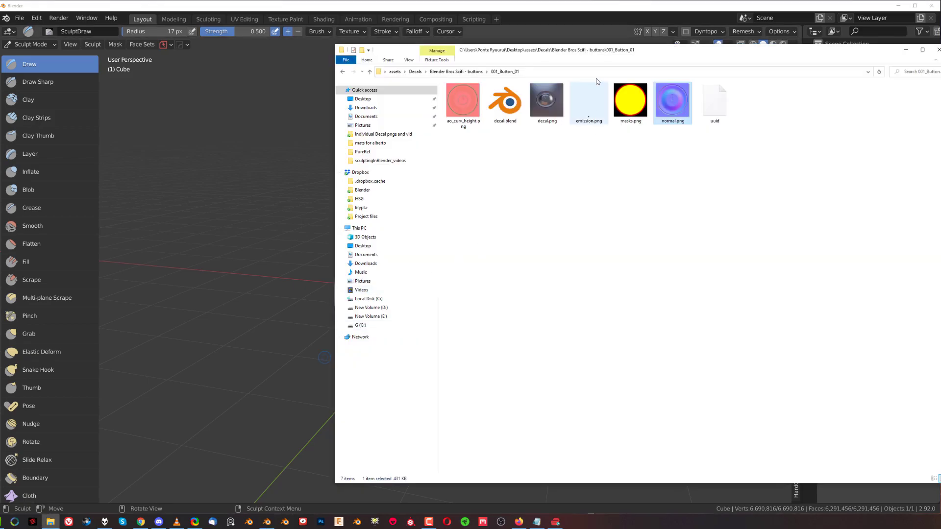
drag(599, 51, 465, 54)
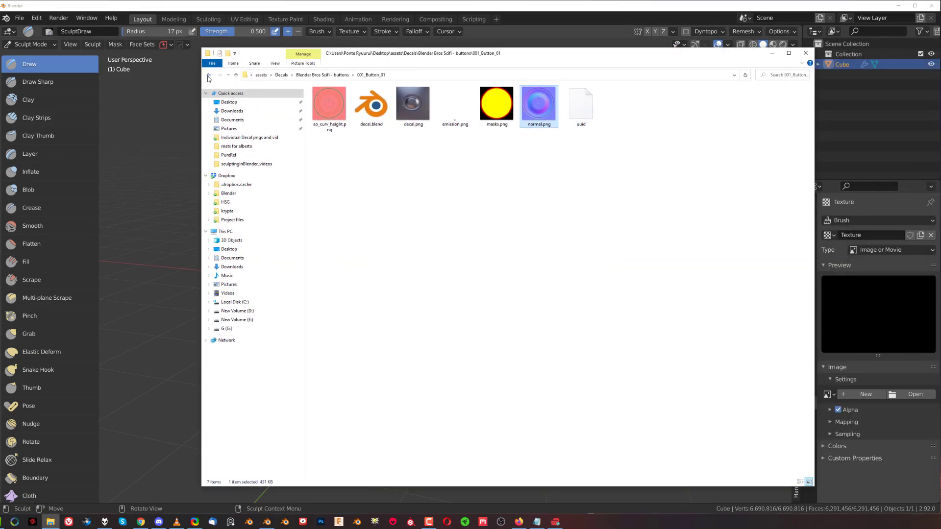
click(209, 75)
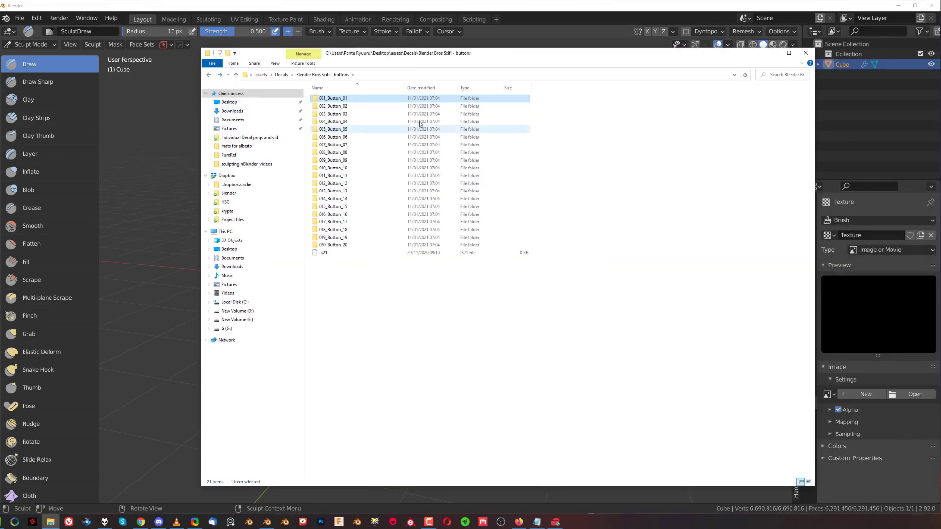
double_click(351, 100)
click(539, 104)
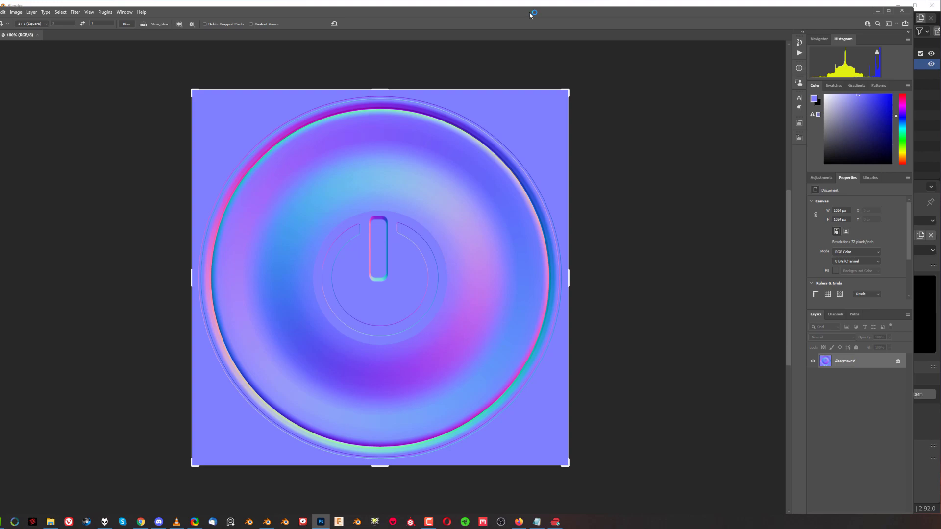
Use a 1:1 square crop to enlarge the canvas to 1296 px with an even transparent border.
drag(533, 17, 557, 1)
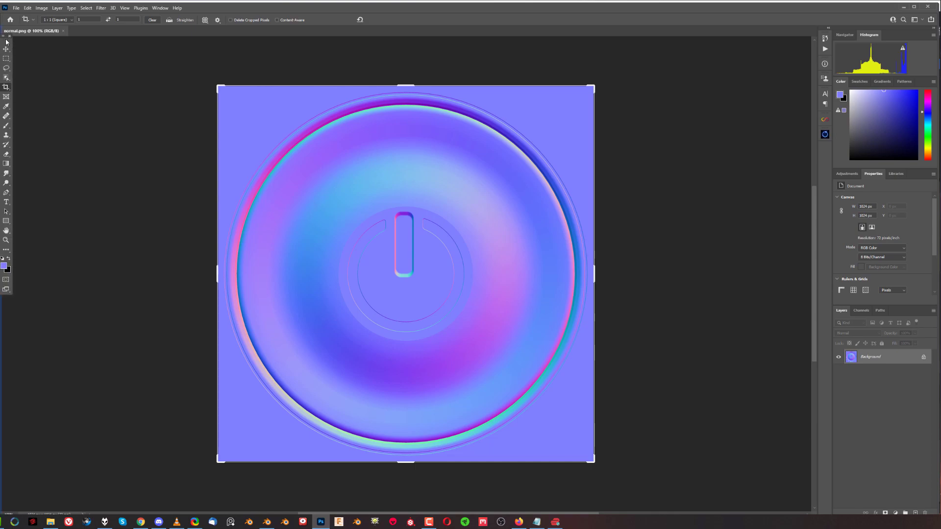
alt+scroll(357, 119, down, 3)
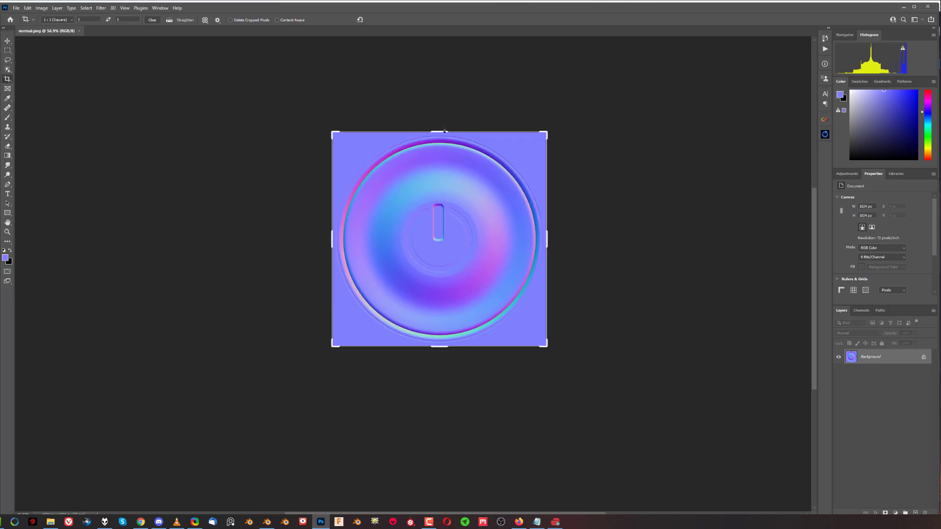
alt+scroll(449, 152, up, 1)
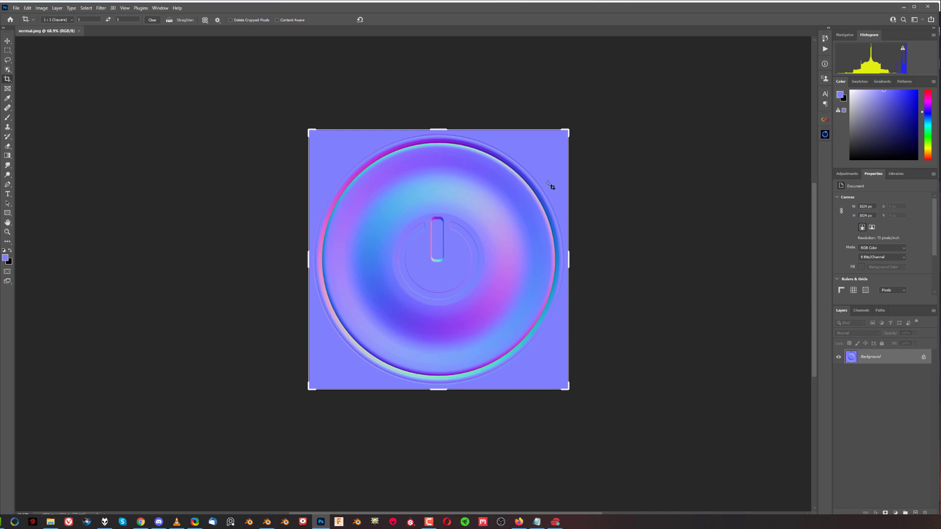
click(62, 23)
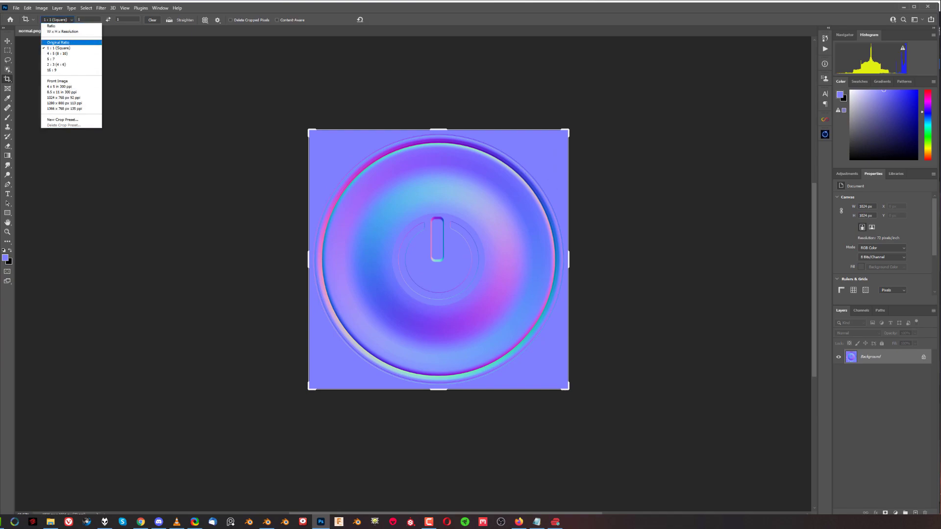
click(8, 80)
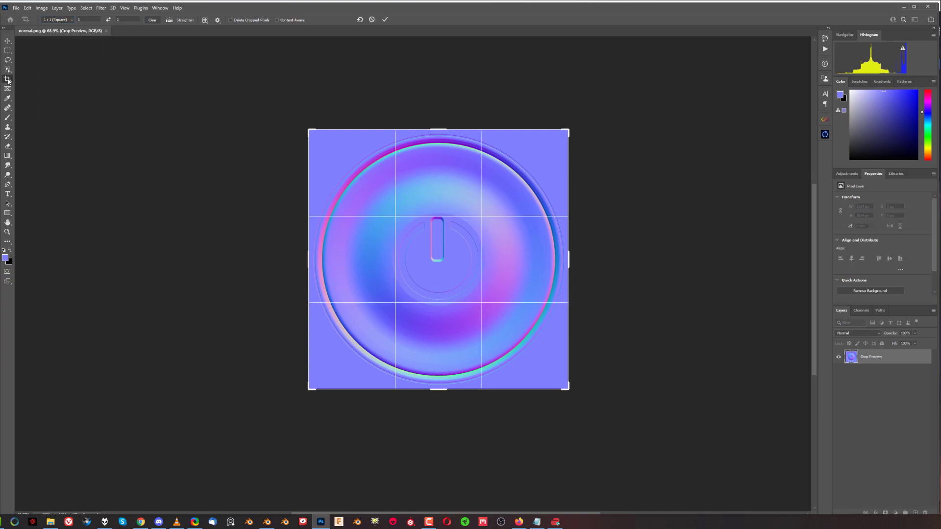
click(62, 23)
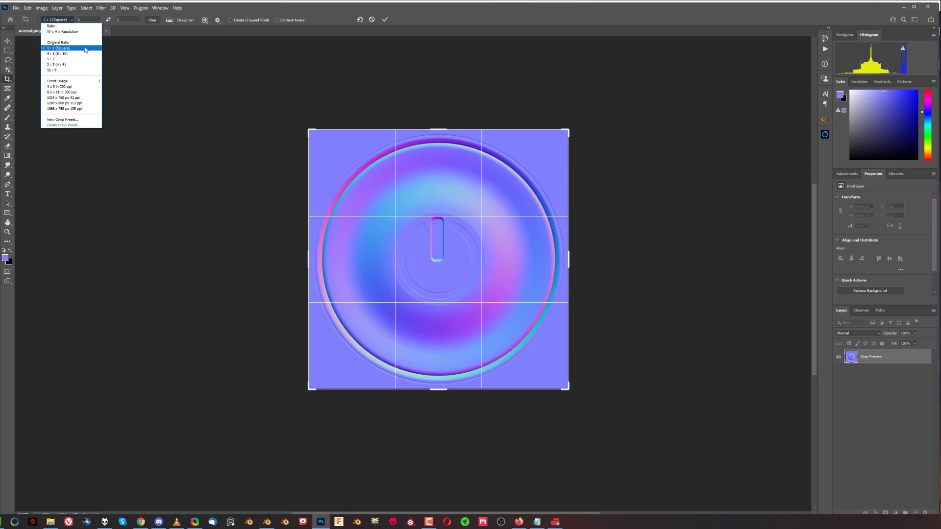
key(Escape)
alt+drag(568, 132, 613, 123)
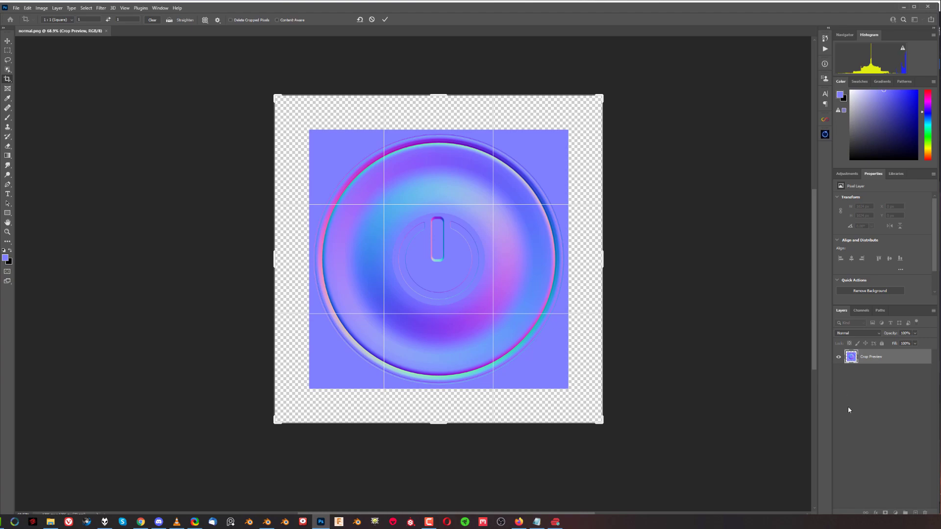
key(Return)
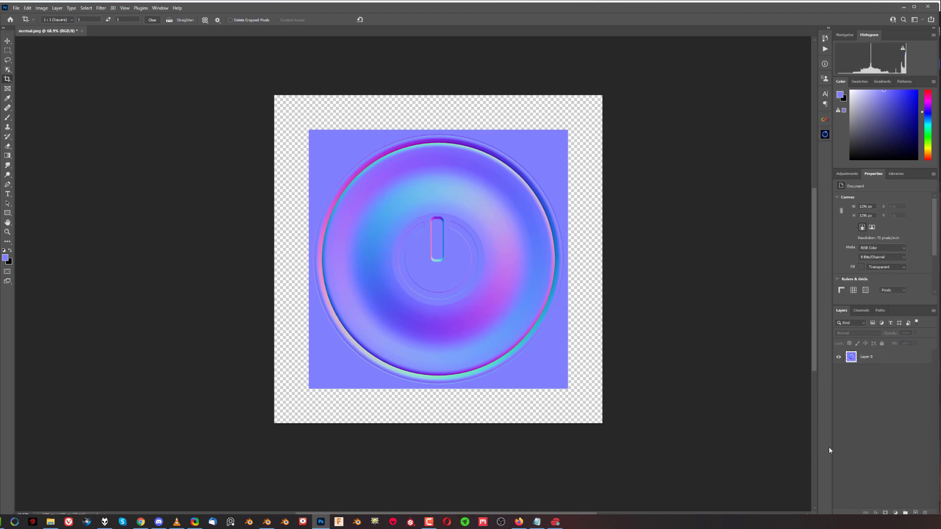
Add Layer 1 below the button and fill it with flat normal blue 8080ff.
ctrl+click(915, 512)
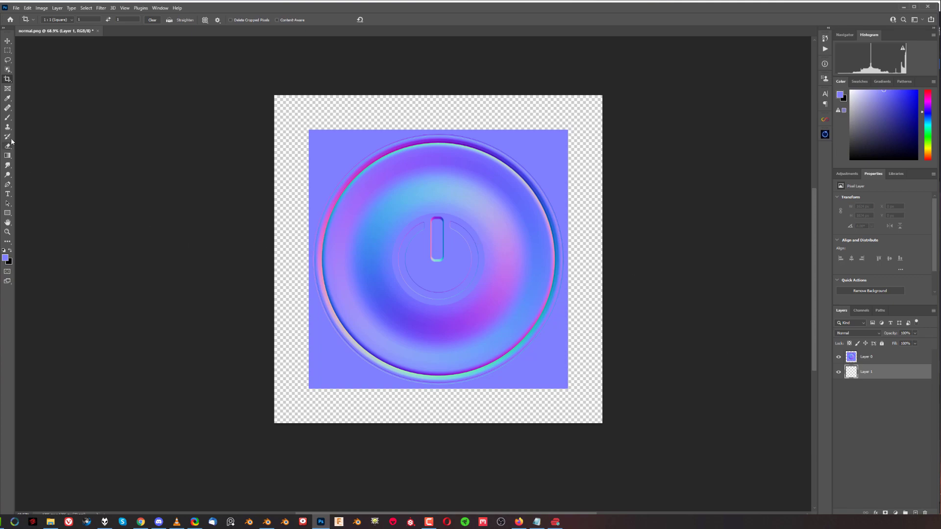
click(9, 119)
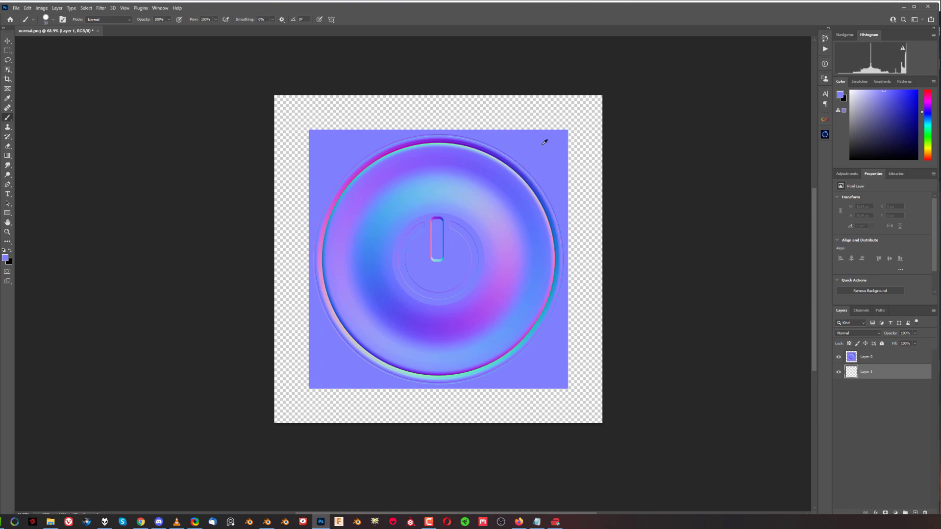
click(6, 259)
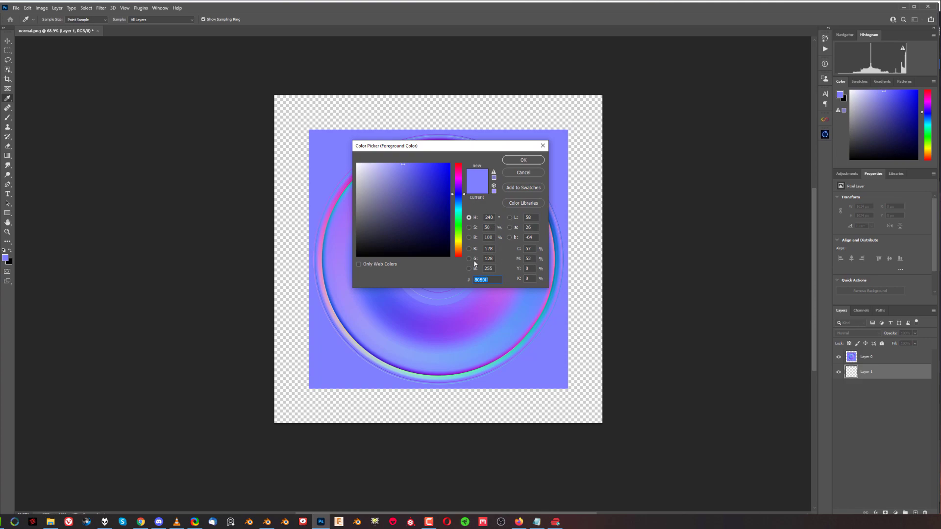
click(530, 162)
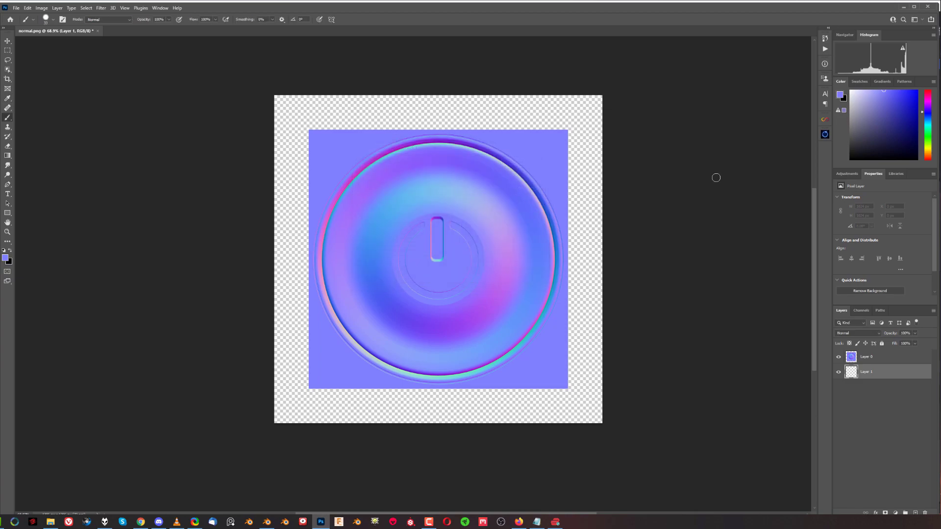
key(alt+BackSpace)
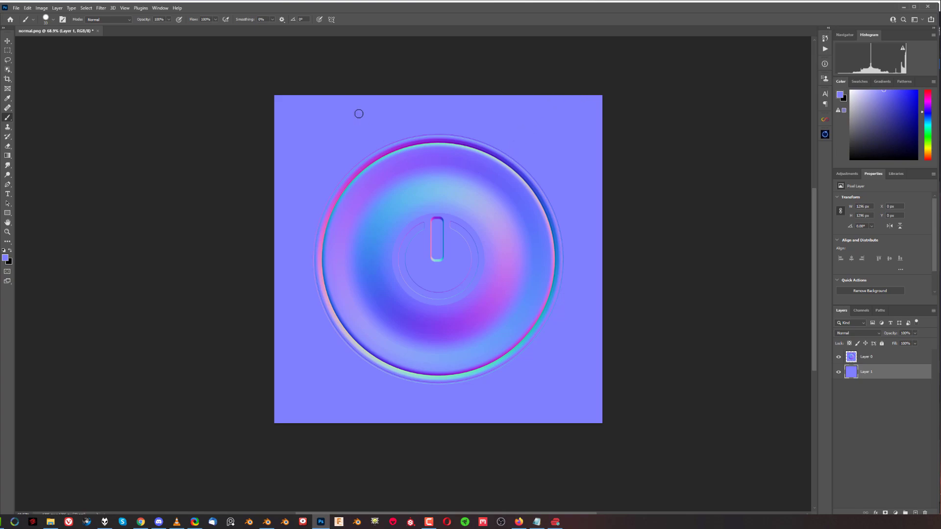
Flatten Layer 0 and Layer 1 into a single Background layer.
shift+click(887, 362)
right_click(887, 363)
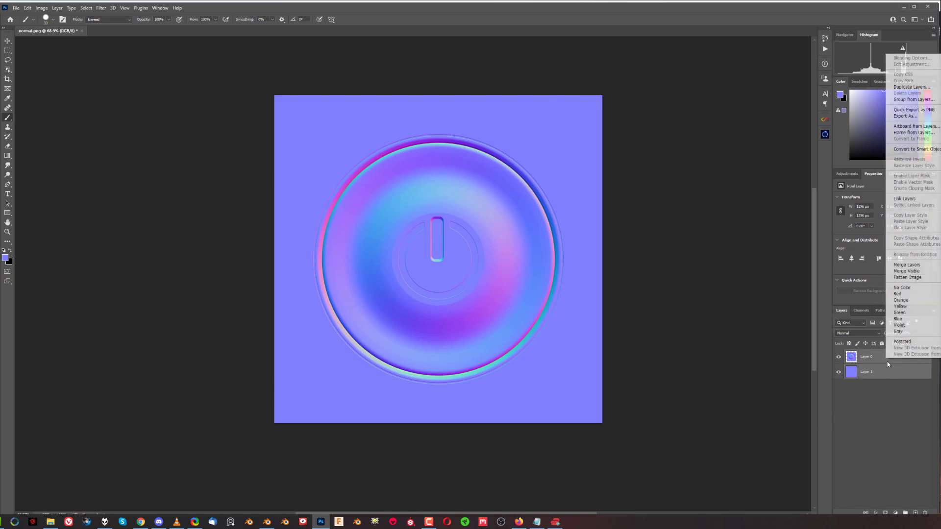
click(908, 277)
Save the normal map as a Photoshop PSD on the Desktop.
click(16, 8)
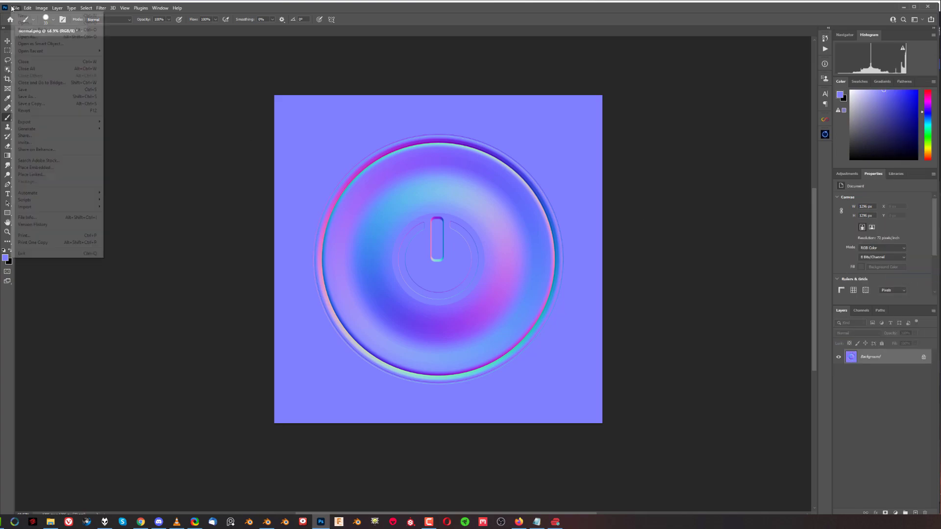
click(27, 96)
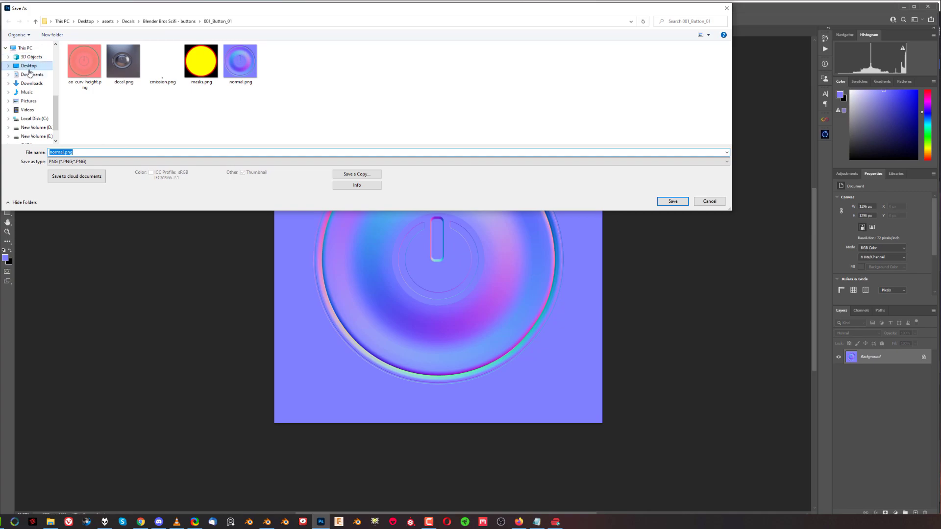
click(49, 67)
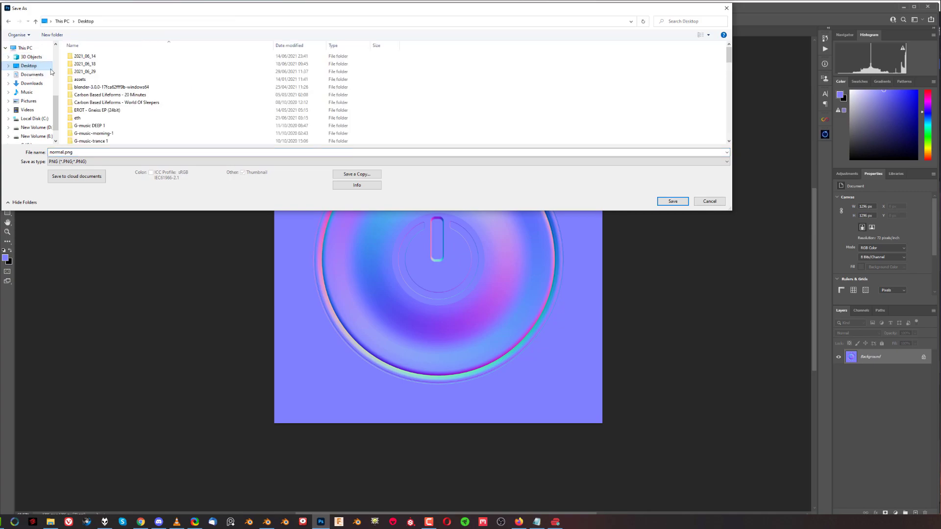
click(95, 162)
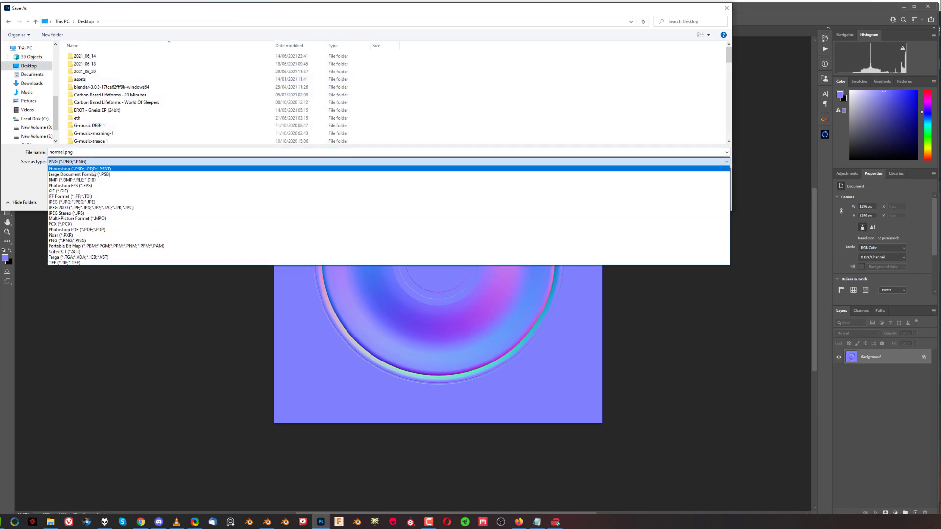
click(93, 169)
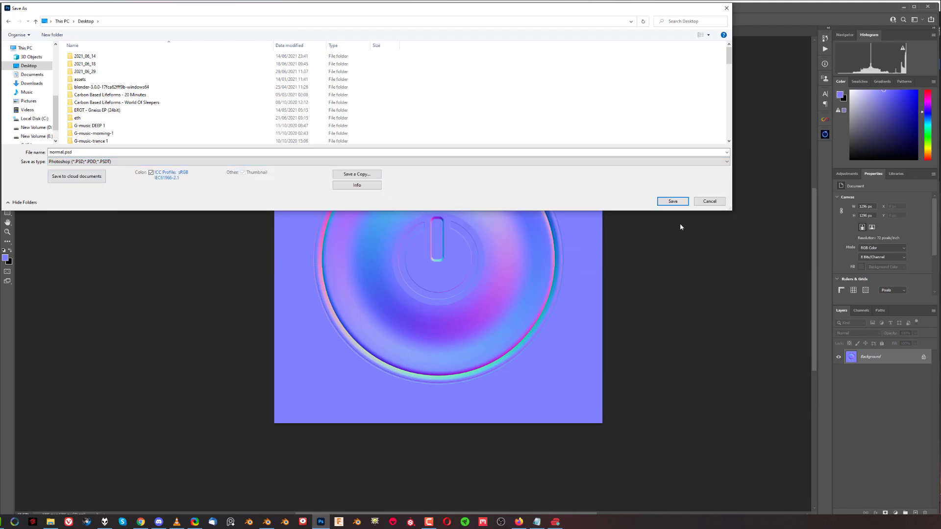
click(60, 152)
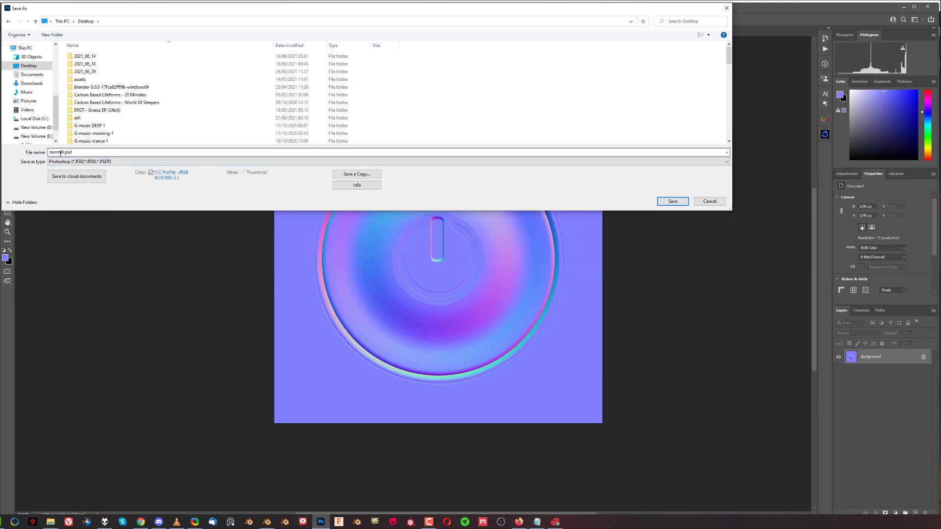
double_click(61, 153)
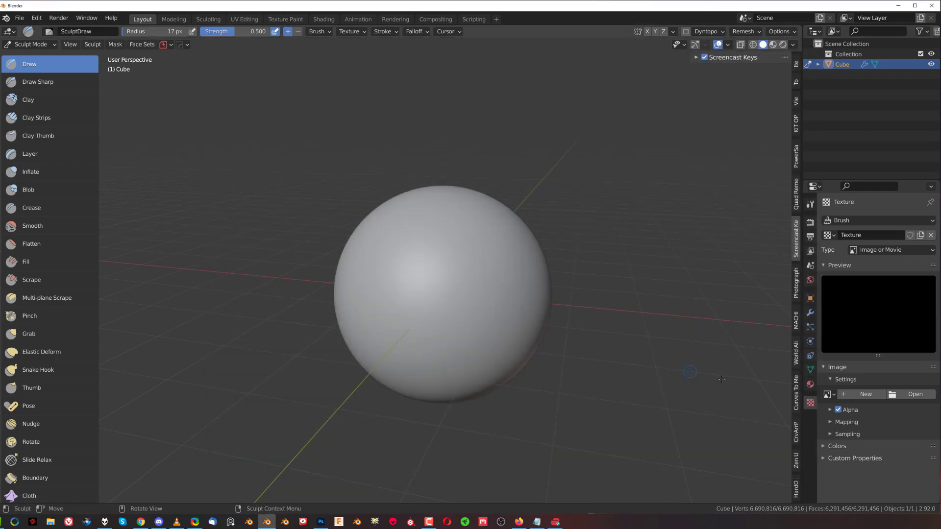
Open normal-3.psd from the Desktop as the brush's image texture.
click(906, 395)
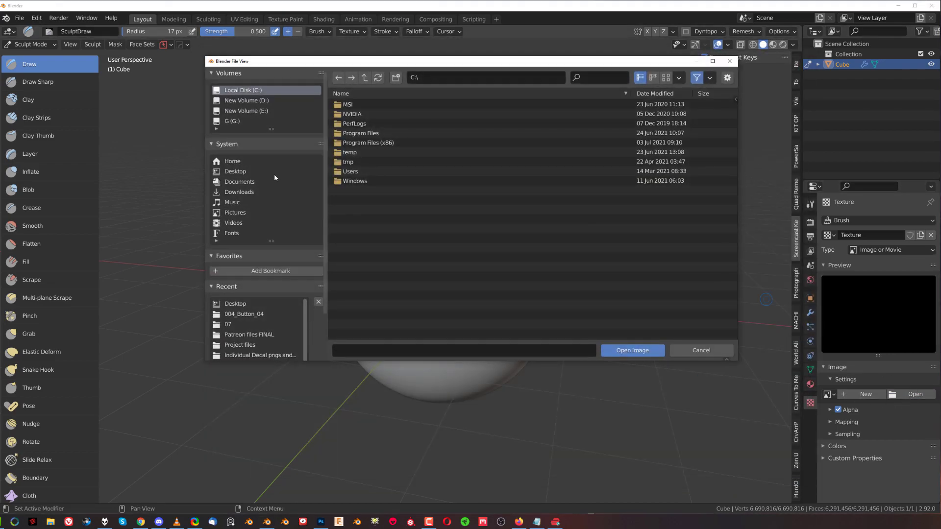
click(244, 172)
scroll(489, 244, down, 15)
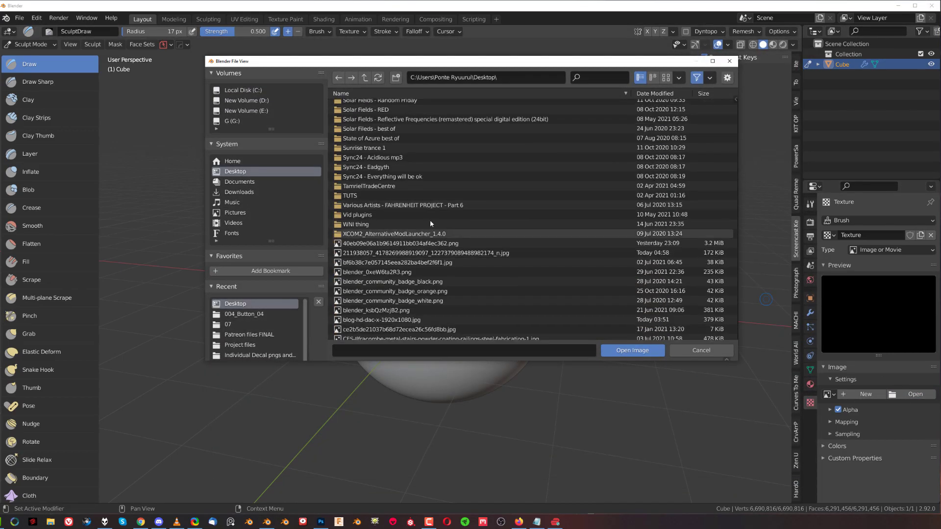
scroll(430, 219, down, 5)
click(603, 315)
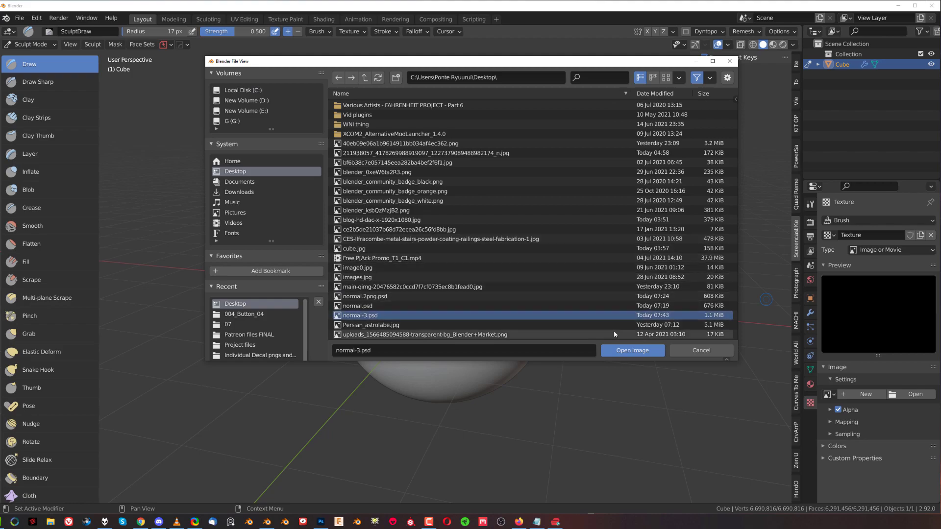
click(632, 350)
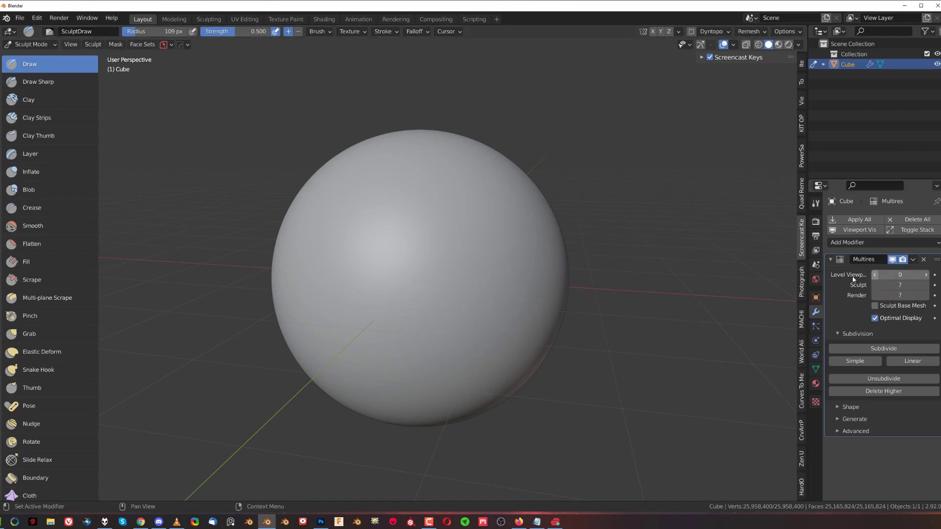
Stamp seven button decals in two rows across the upper middle of the sphere.
middle_drag(493, 265, 474, 191)
scroll(517, 263, up, 3)
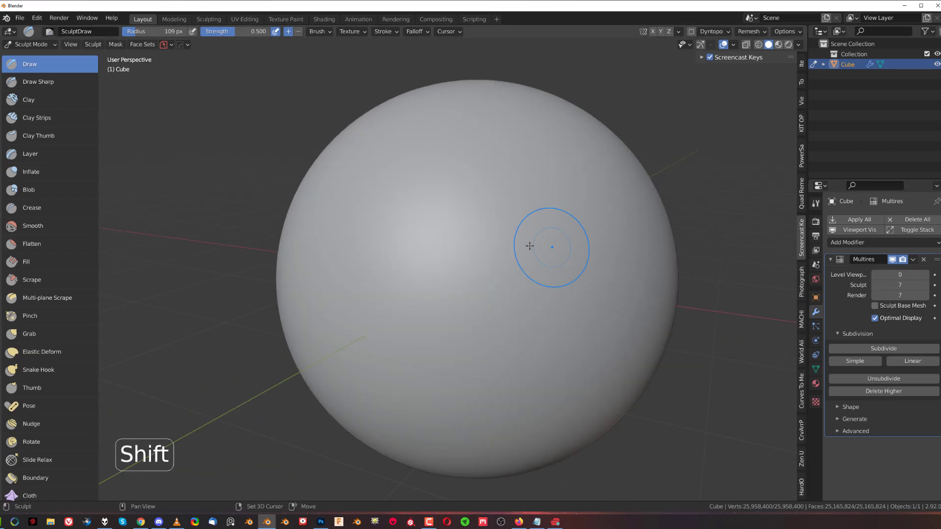
shift+middle_drag(529, 246, 441, 270)
click(443, 249)
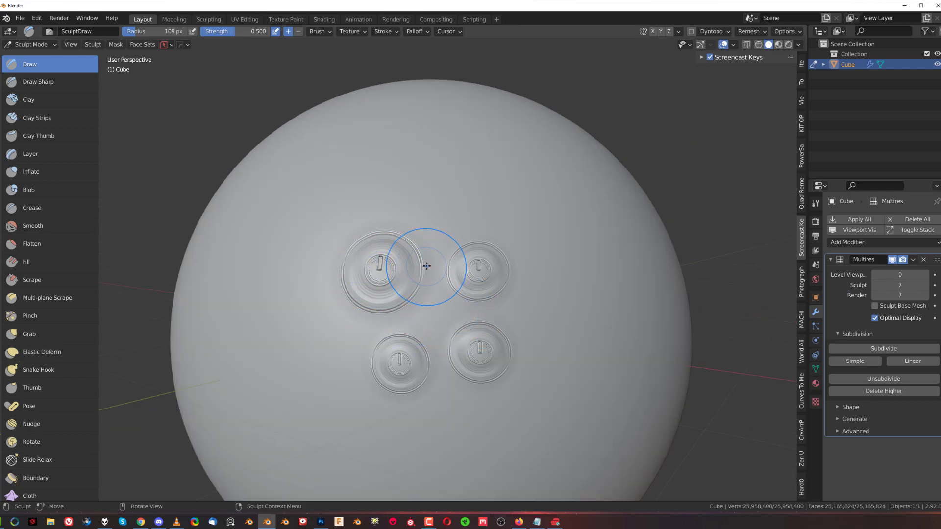
mouse_move(431, 269)
middle_down()
mouse_move(440, 270)
mouse_move(442, 234)
middle_up()
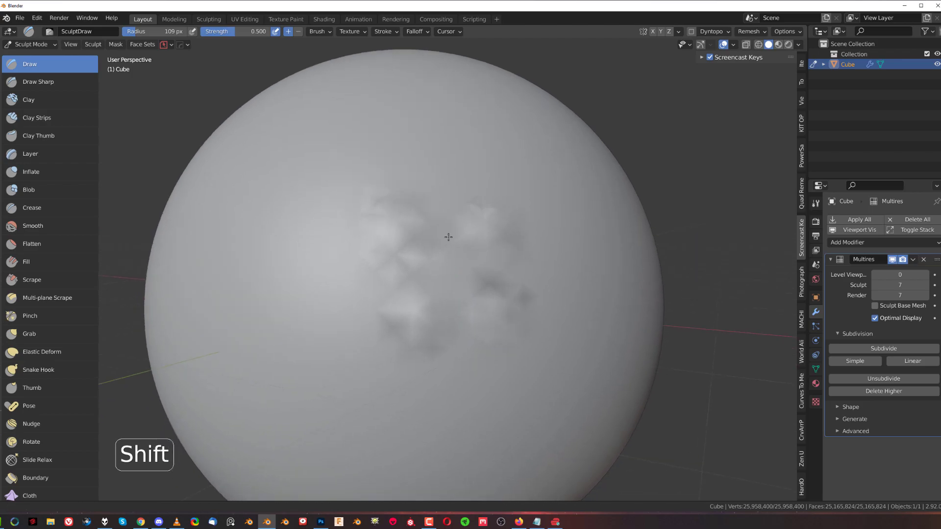
click(331, 316)
click(300, 239)
scroll(380, 287, down, 1)
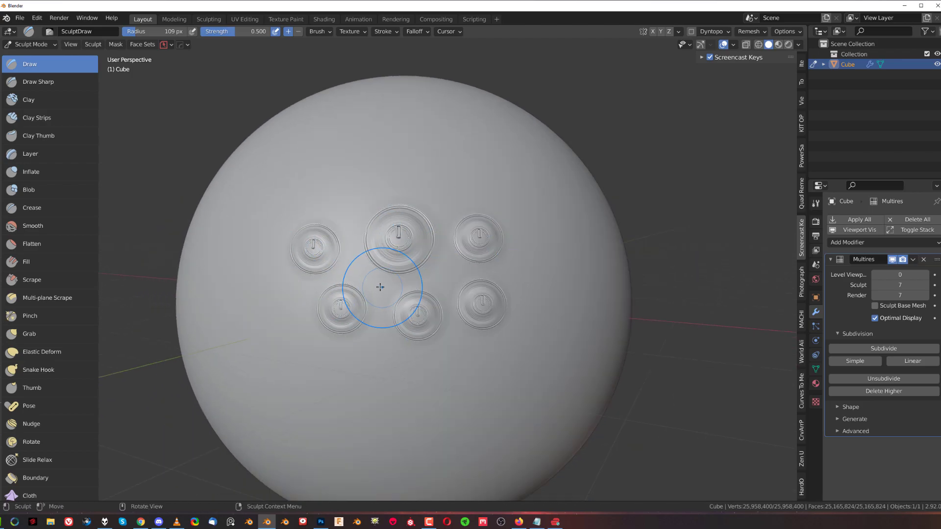
shift+middle_drag(380, 287, 410, 303)
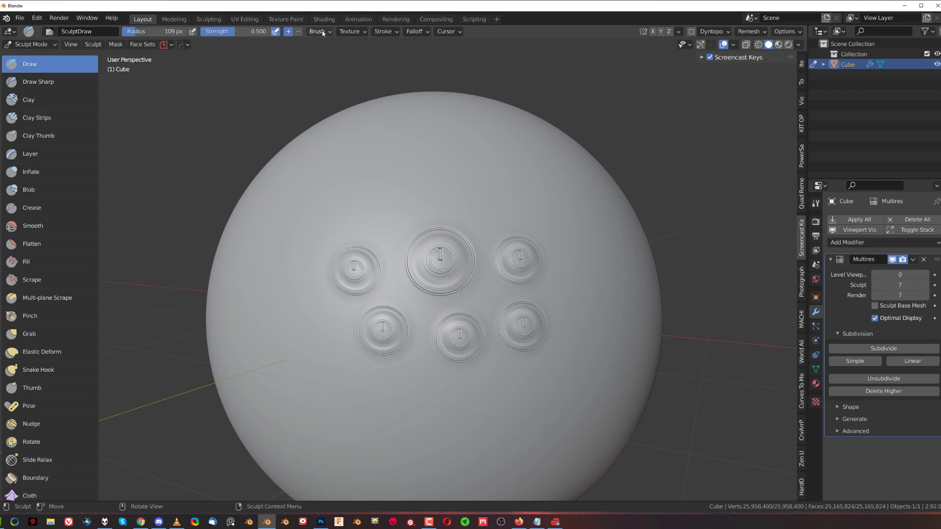
Enable Random rotation with a 360° random angle for the brush texture.
click(350, 32)
click(364, 99)
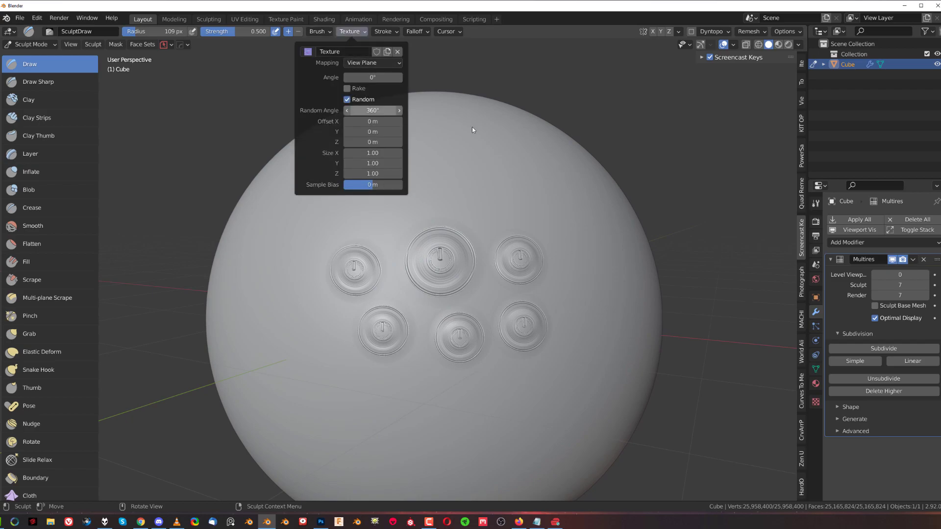
mouse_move(325, 263)
middle_down()
mouse_move(497, 231)
mouse_move(417, 241)
middle_up()
Stamp about nine randomly rotated button decals across the sphere's upper half.
mouse_move(418, 242)
mouse_down()
mouse_move(422, 282)
mouse_move(422, 268)
mouse_up()
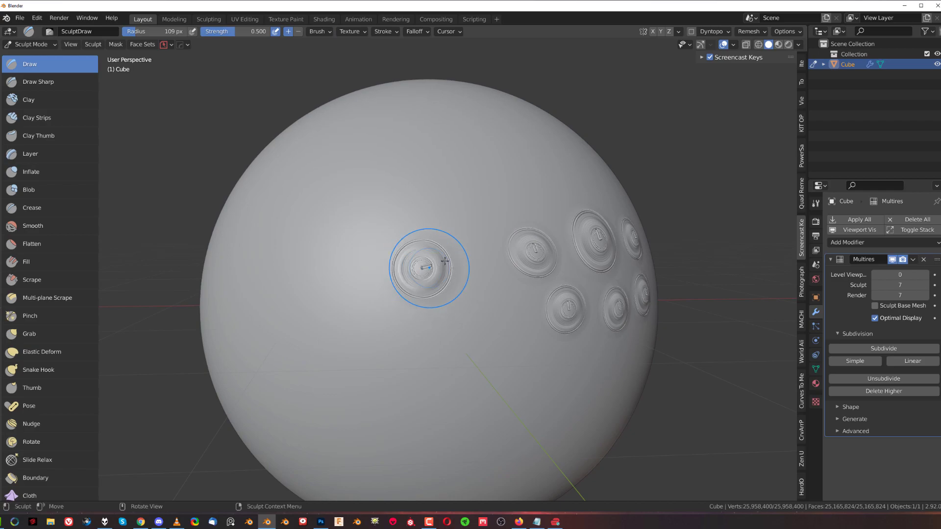
drag(420, 210, 419, 196)
click(471, 197)
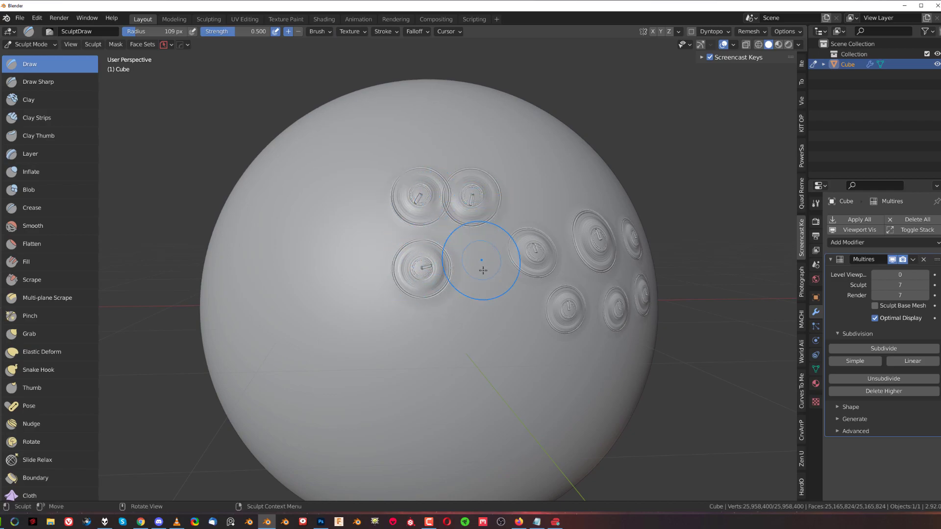
click(486, 279)
click(466, 336)
click(378, 334)
click(361, 259)
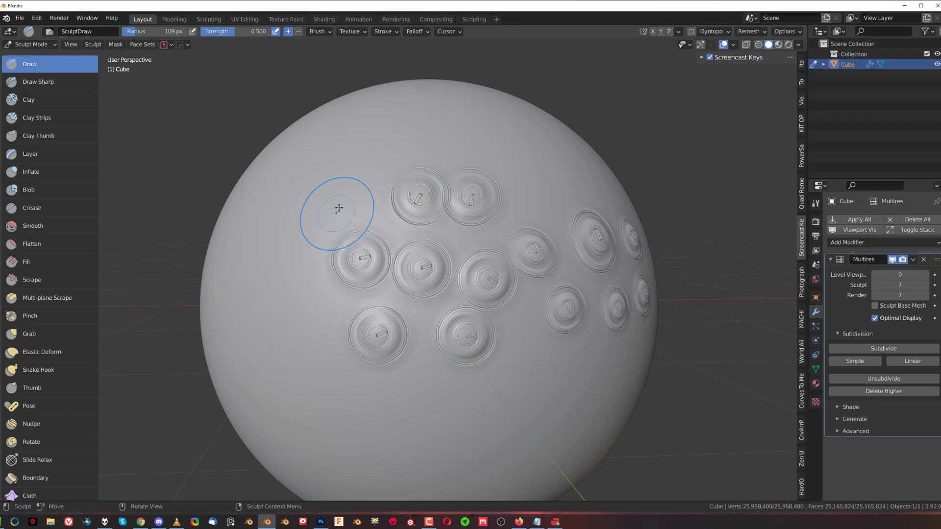
click(342, 196)
drag(297, 262, 298, 256)
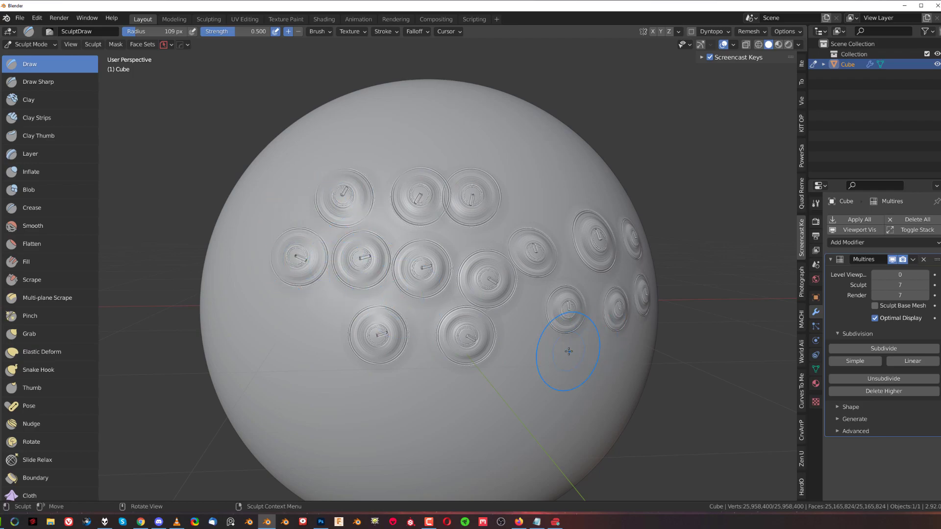
Zoom and orbit around the sphere to inspect the new decals.
scroll(568, 351, up, 3)
mouse_move(568, 351)
shift+middle_down()
mouse_move(541, 300)
mouse_move(462, 288)
shift+middle_up()
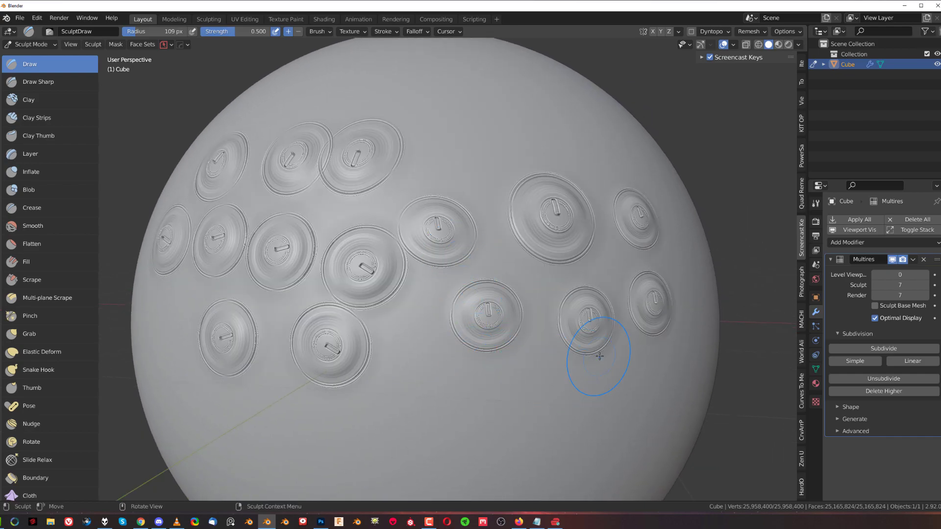
scroll(562, 339, down, 3)
mouse_move(462, 332)
middle_down()
mouse_move(359, 233)
mouse_move(404, 268)
middle_up()
Stamp one more randomly rotated button decal near the top of the cluster.
click(385, 228)
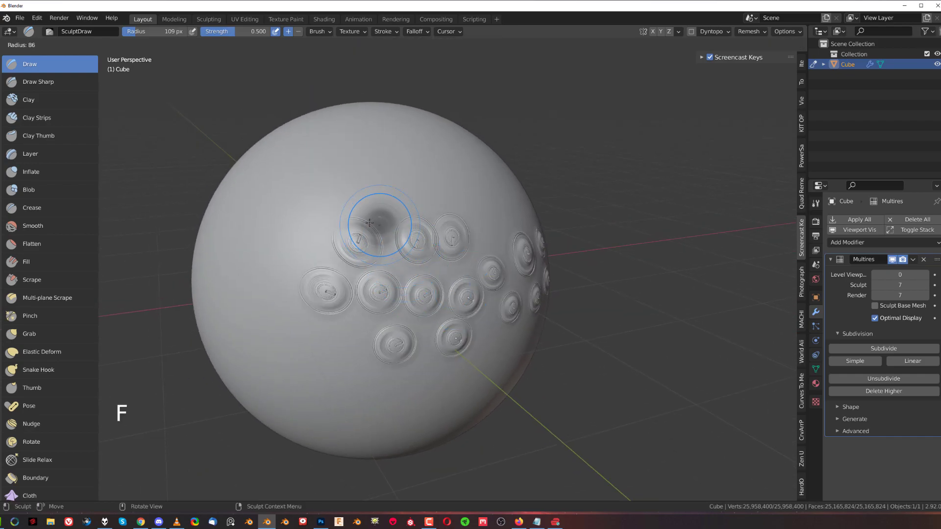